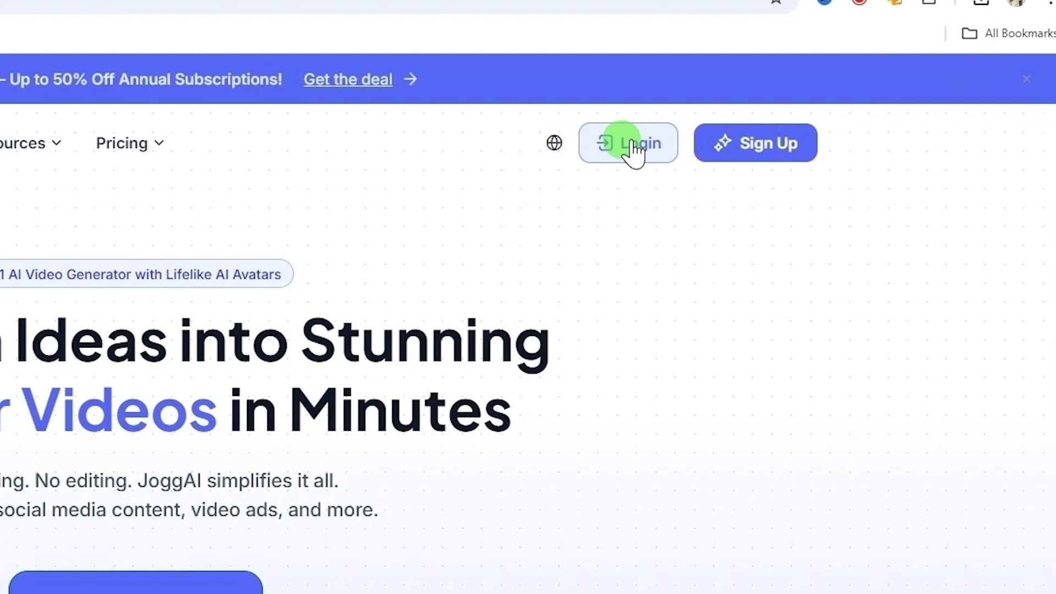
Sign in to JoggAI with an email address and verification code
left_click(757, 153)
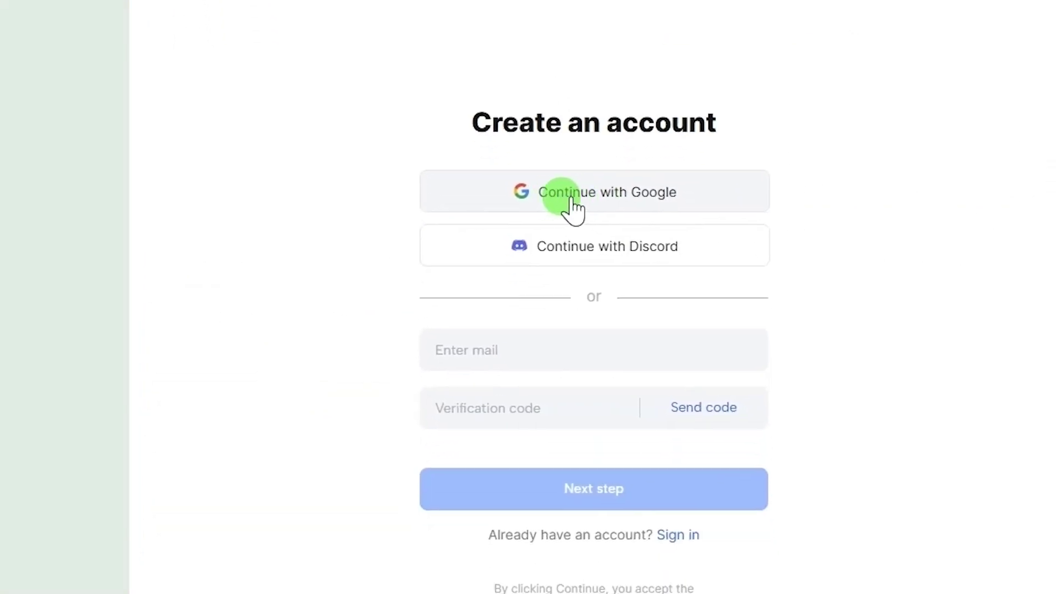
left_click(543, 352)
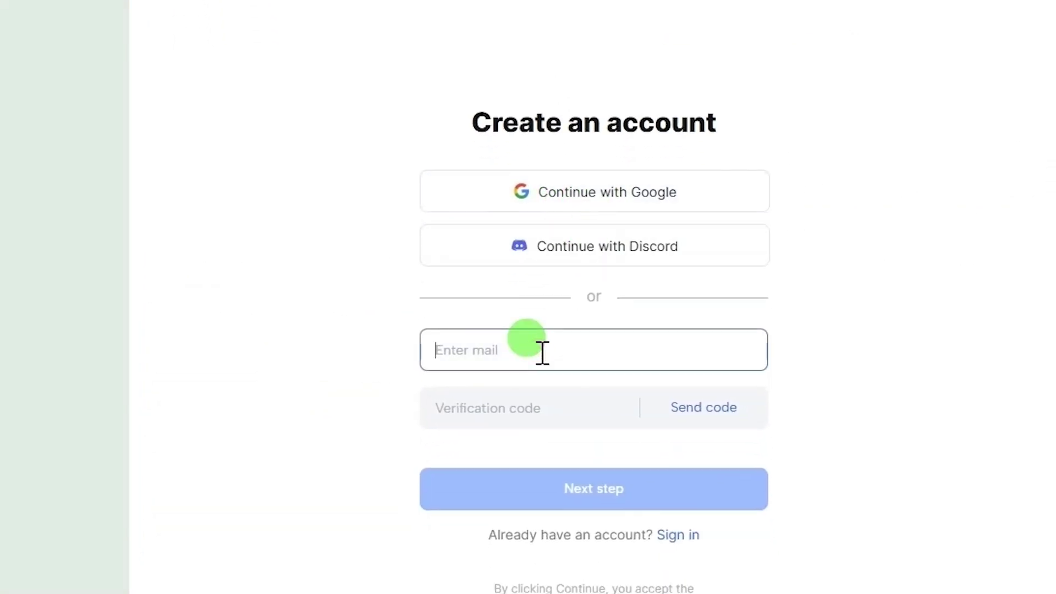
left_click(532, 404)
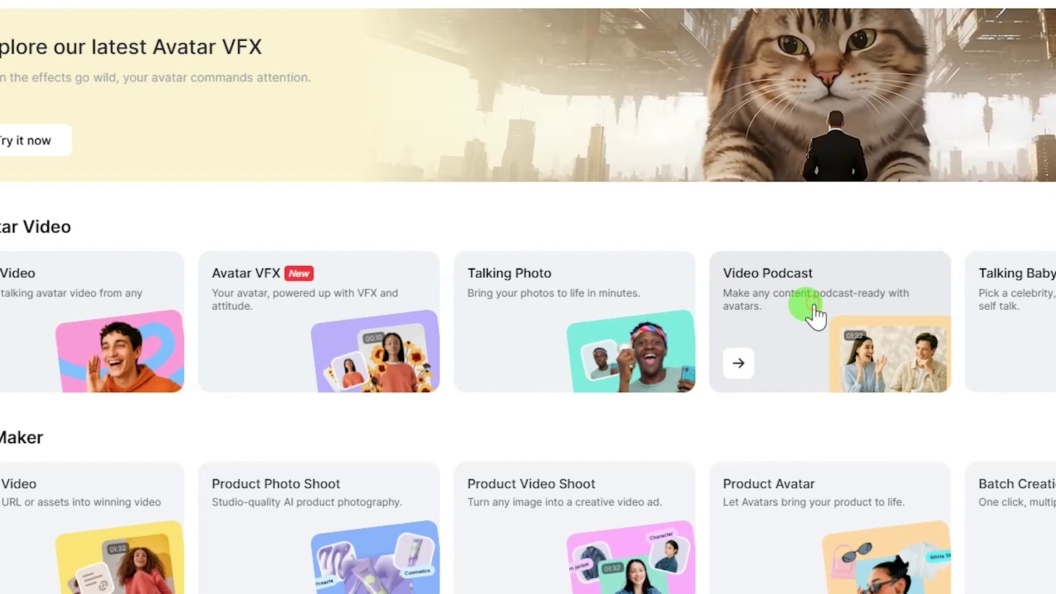
Start a Video Podcast project and preview its YouTube, PDF, AI Summarizer and Website sources
left_click(820, 315)
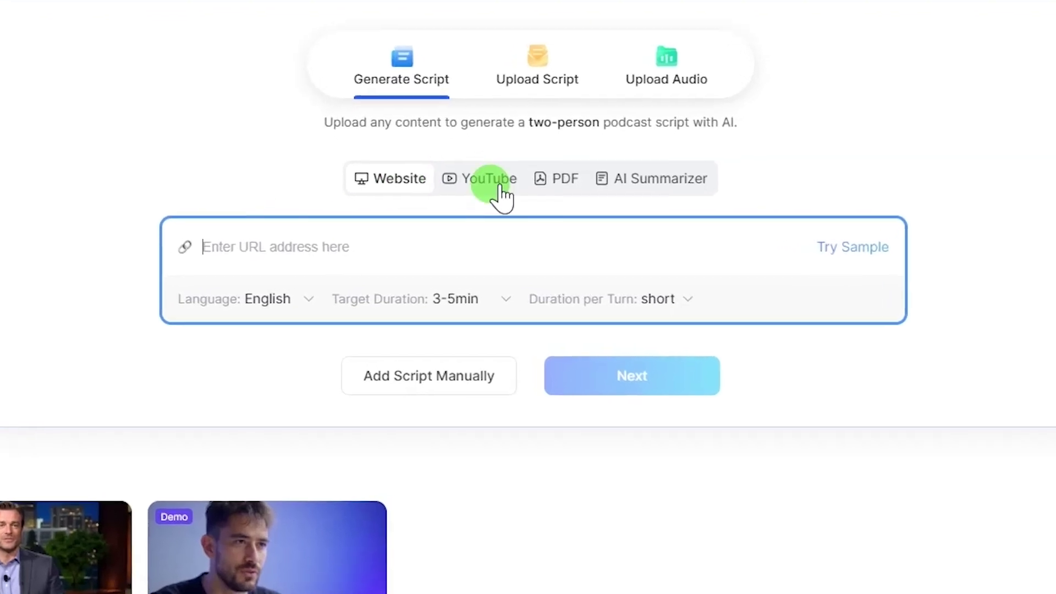
left_click(500, 181)
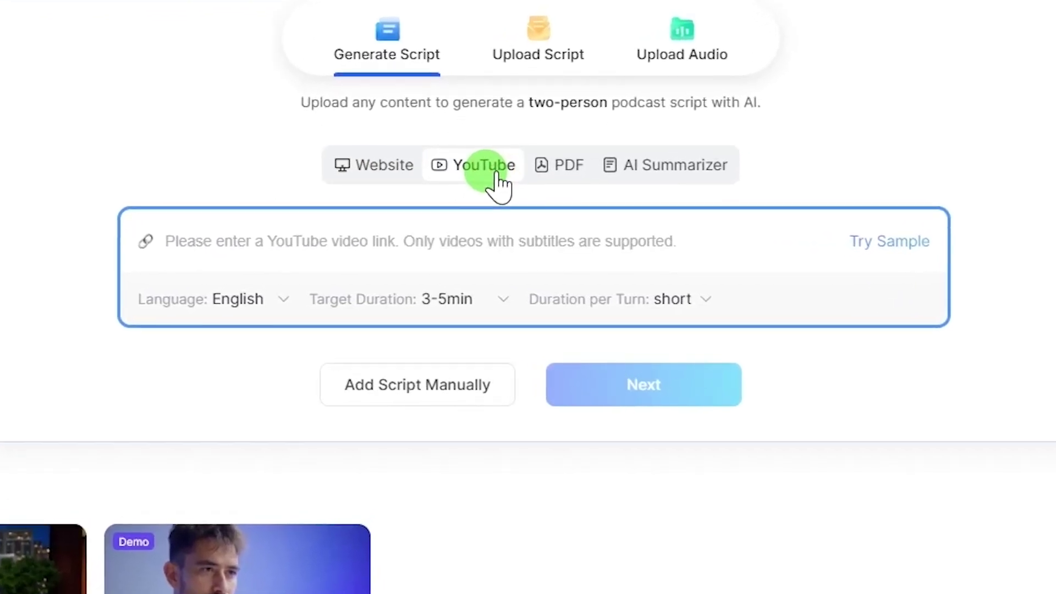
left_click(566, 170)
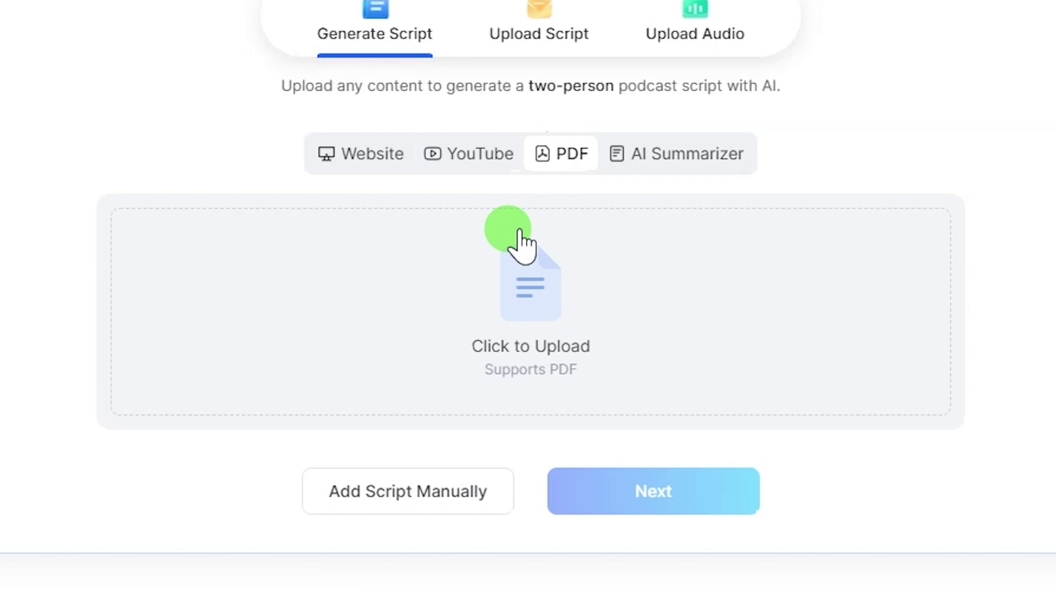
left_click(675, 146)
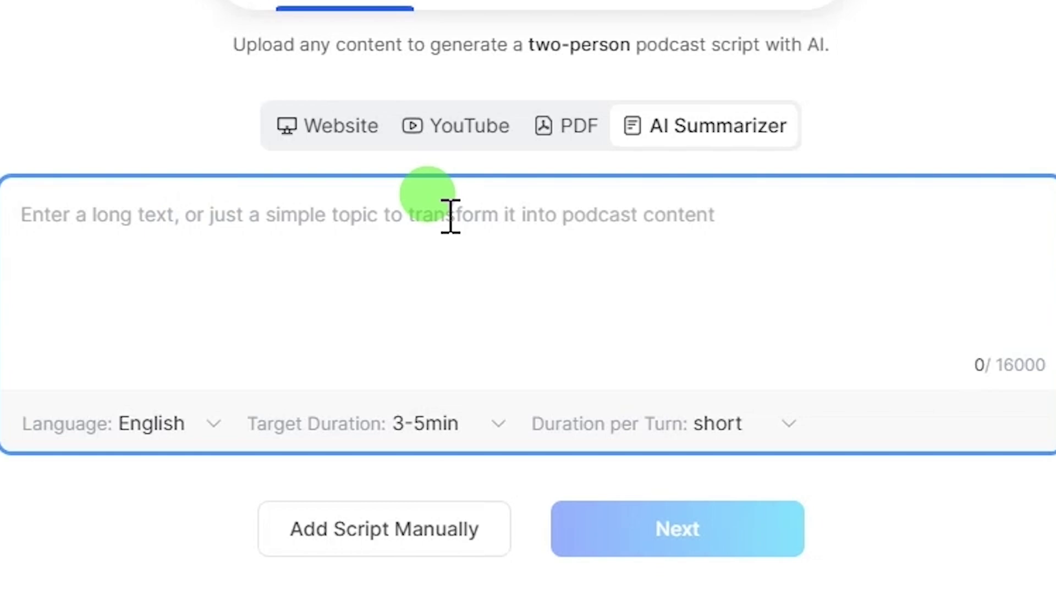
left_click(348, 129)
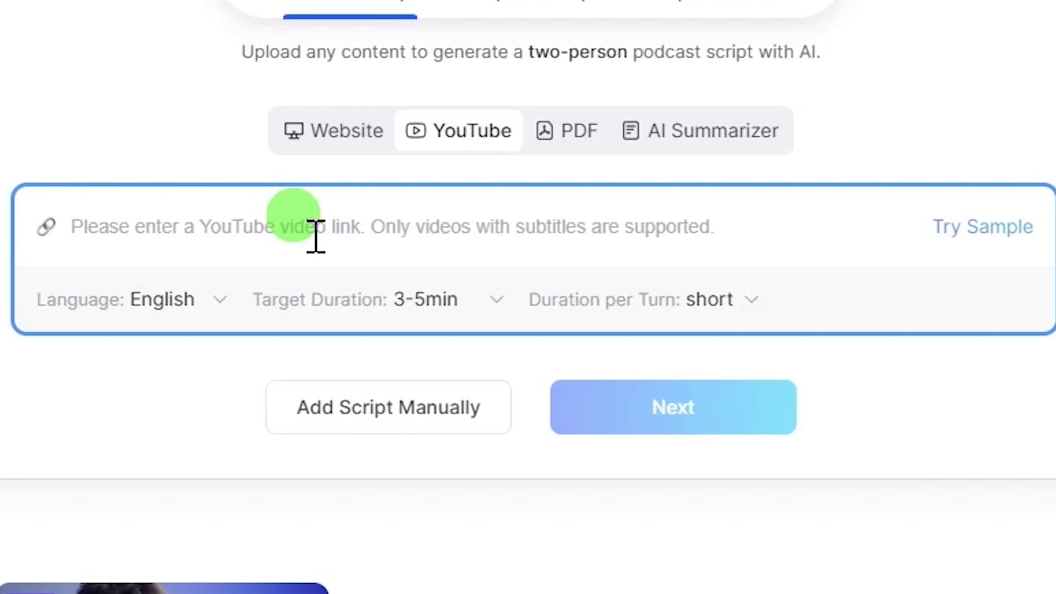
Paste the YouTube link, keep English, set target duration 1-3min, and review per-turn duration
type("https://www.youtube.com/watch?v=F5QuqtOxhEM")
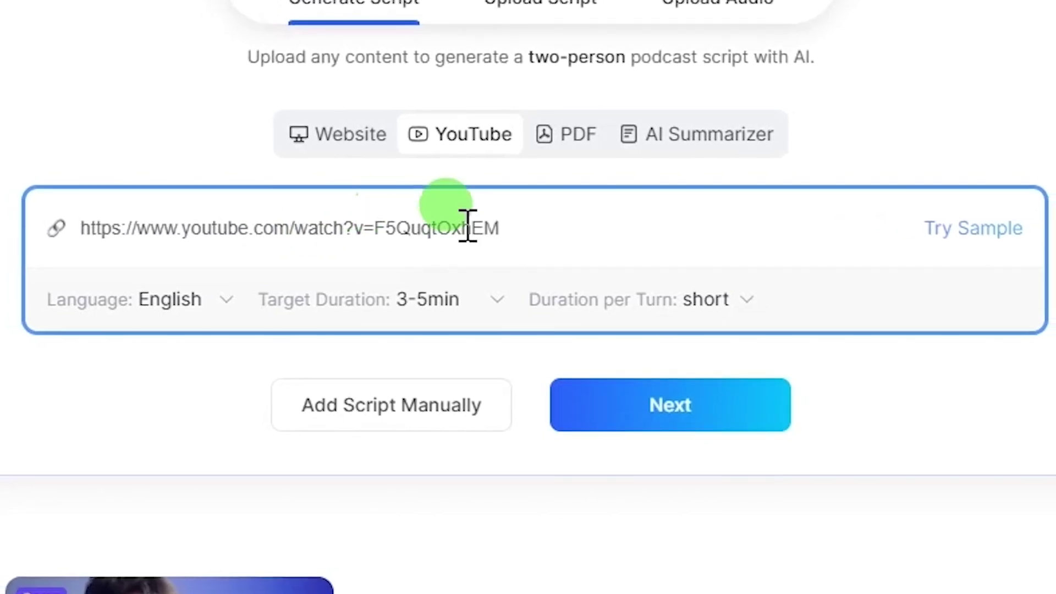
left_click(226, 304)
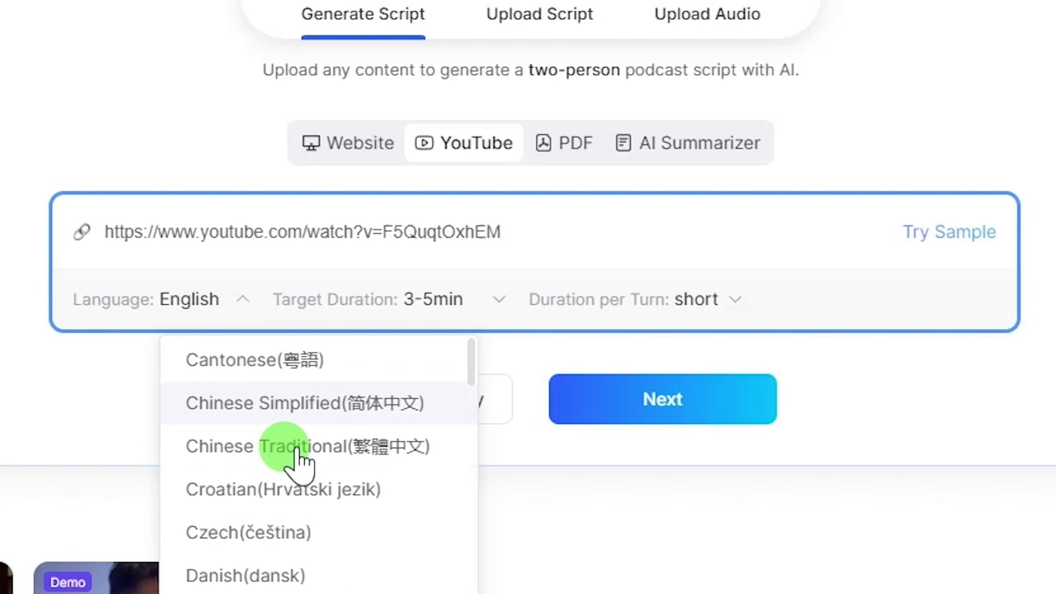
scroll(338, 495, "down", 10)
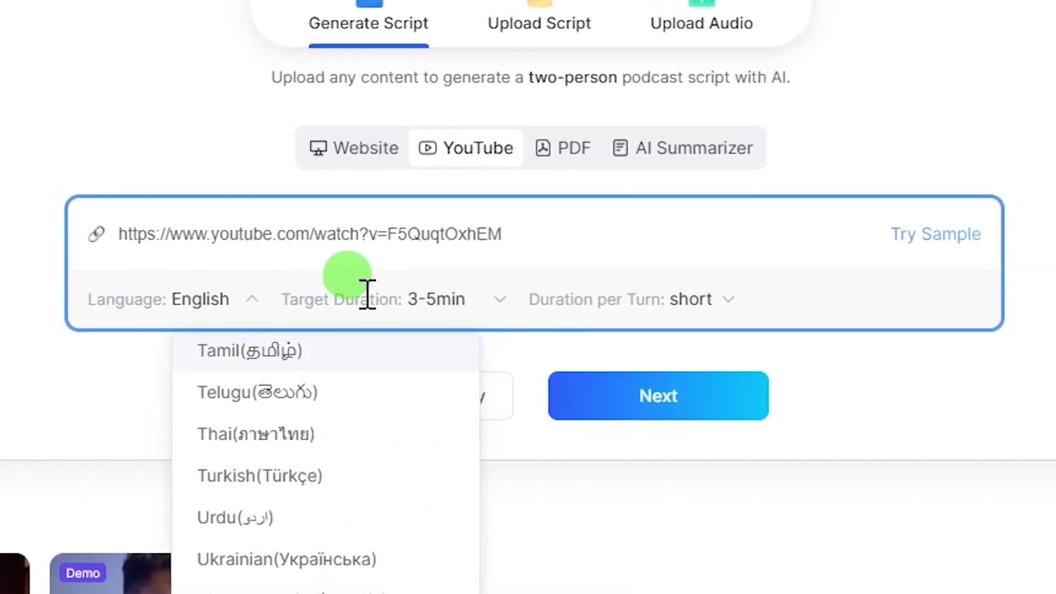
left_click(349, 275)
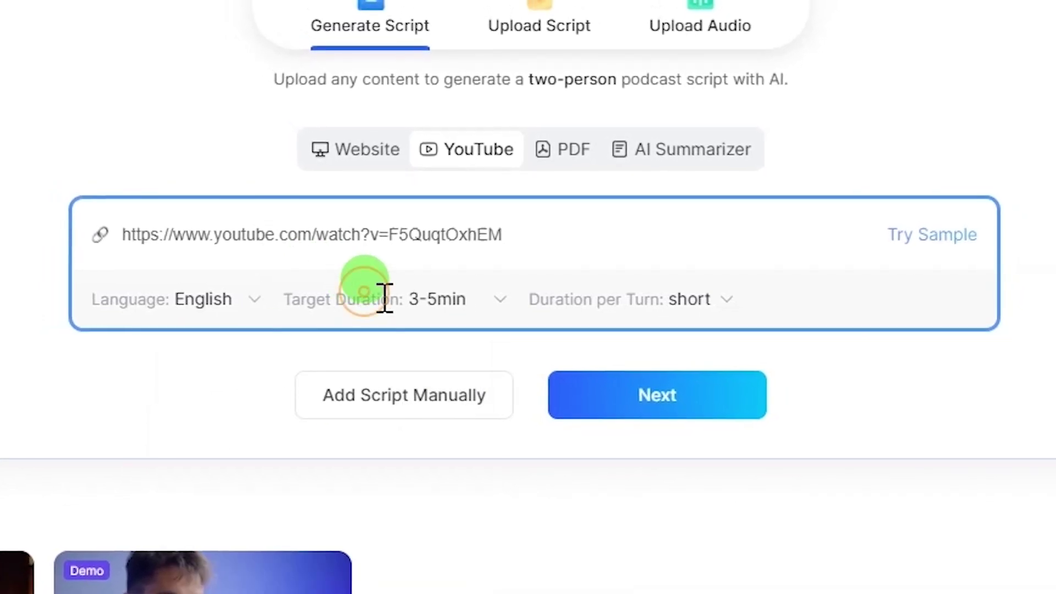
left_click(496, 304)
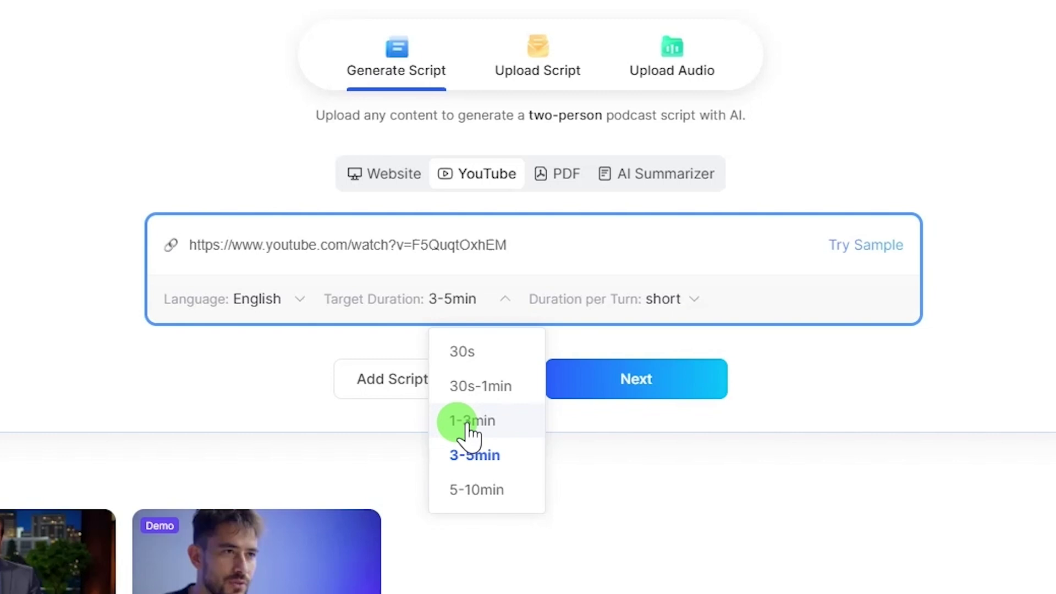
left_click(470, 421)
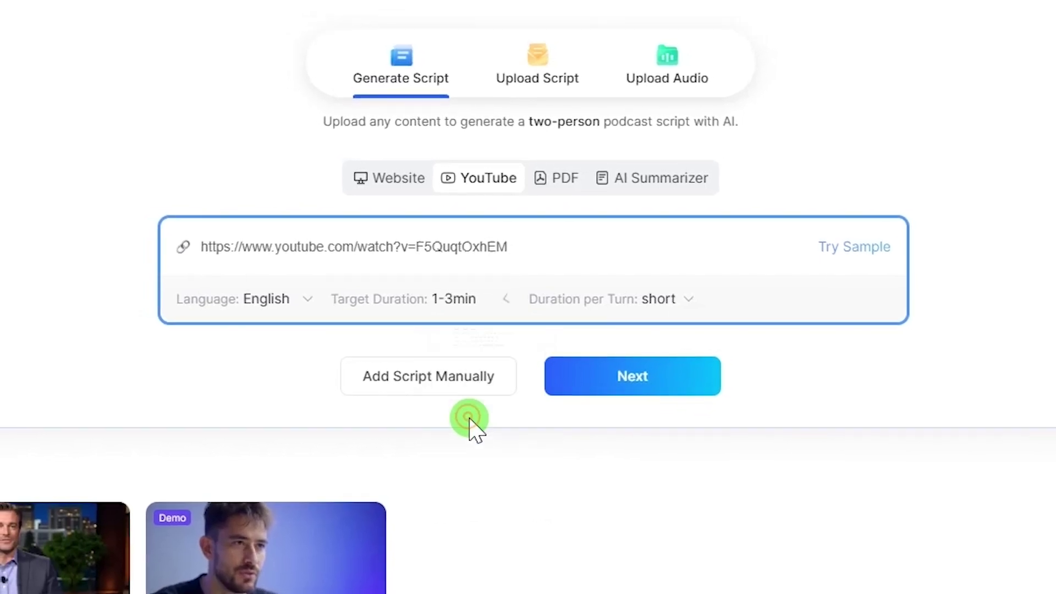
left_click(681, 310)
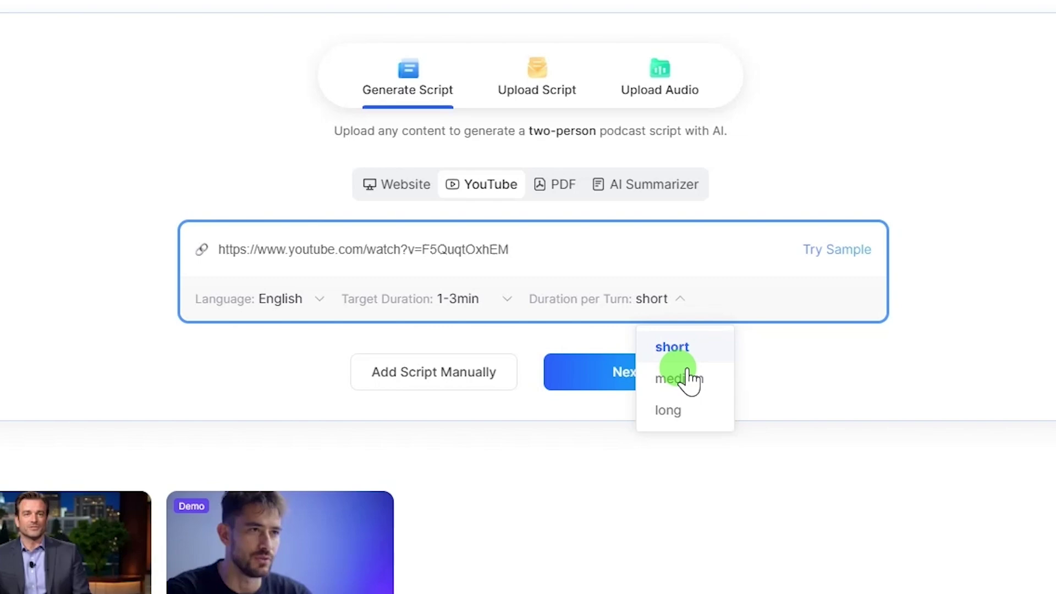
Generate the two-speaker podcast script from the YouTube video link
left_click(610, 374)
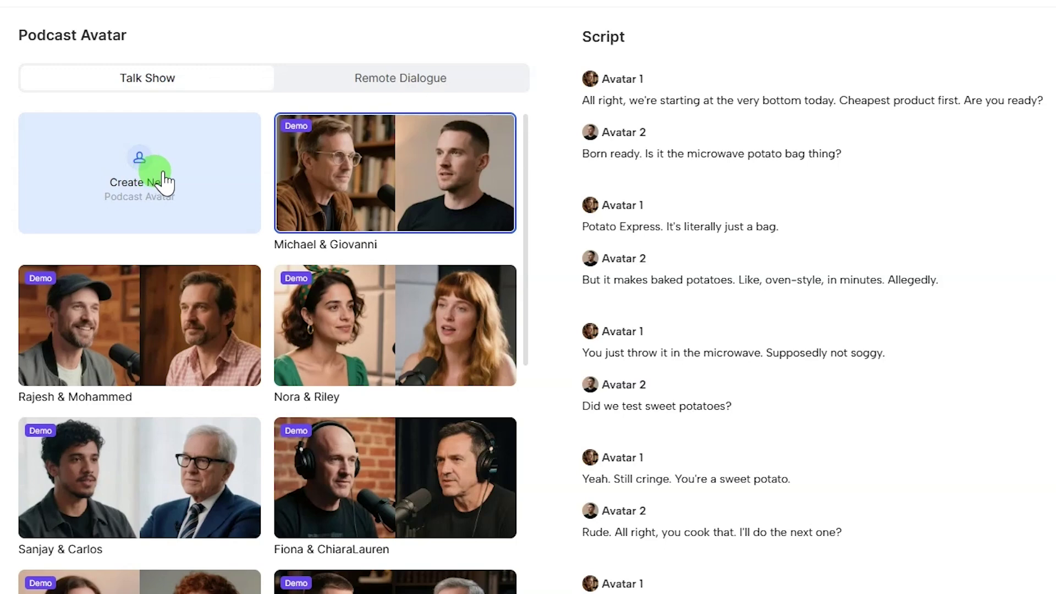
Create a custom duo with a Joker-style Avatar 1 and a suited man as Avatar 2
left_click(154, 181)
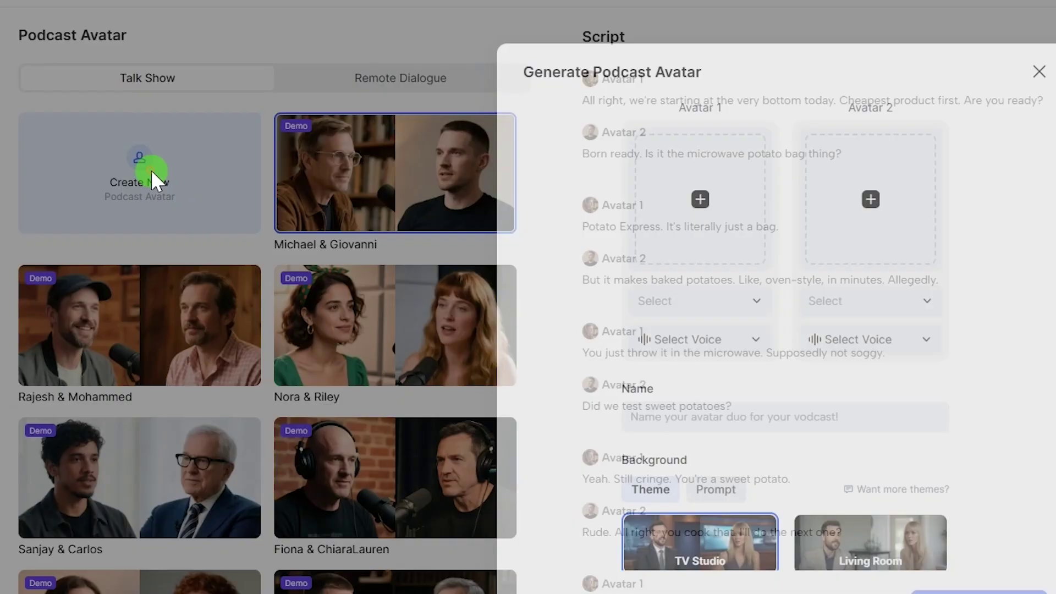
left_click(642, 229)
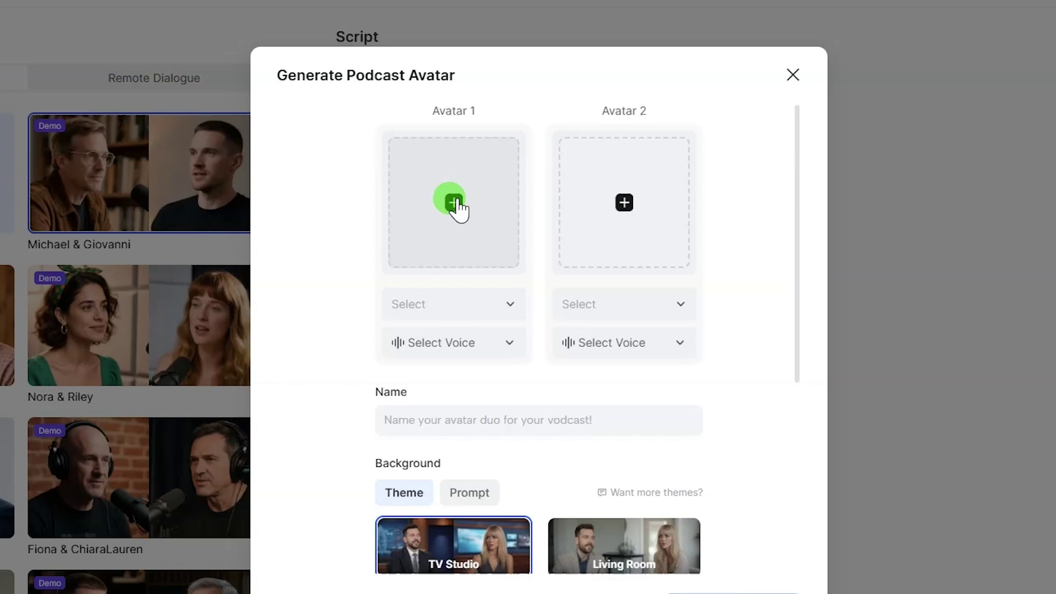
left_click(461, 201)
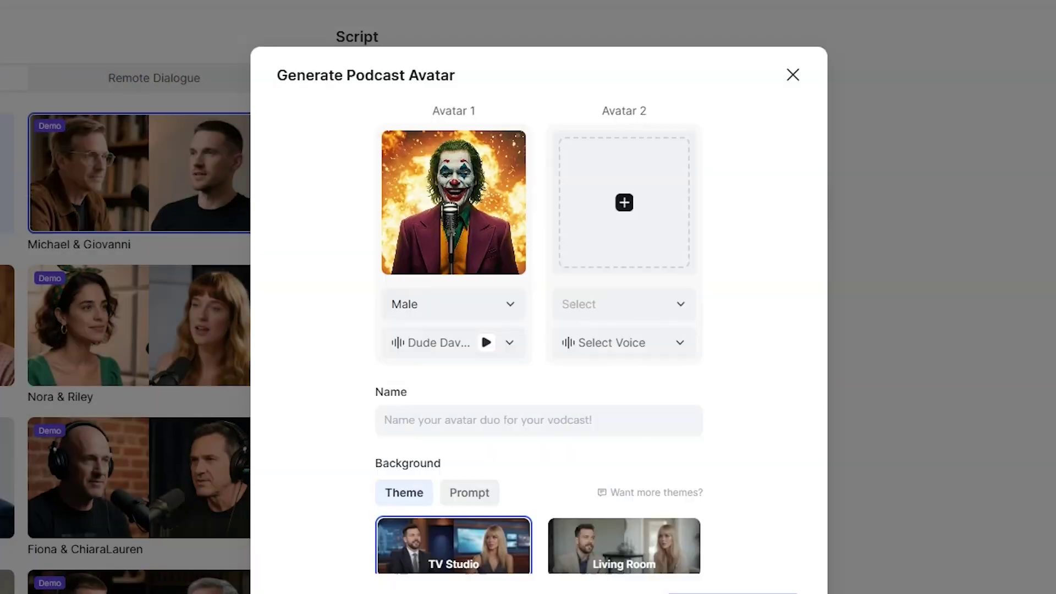
left_click(508, 346)
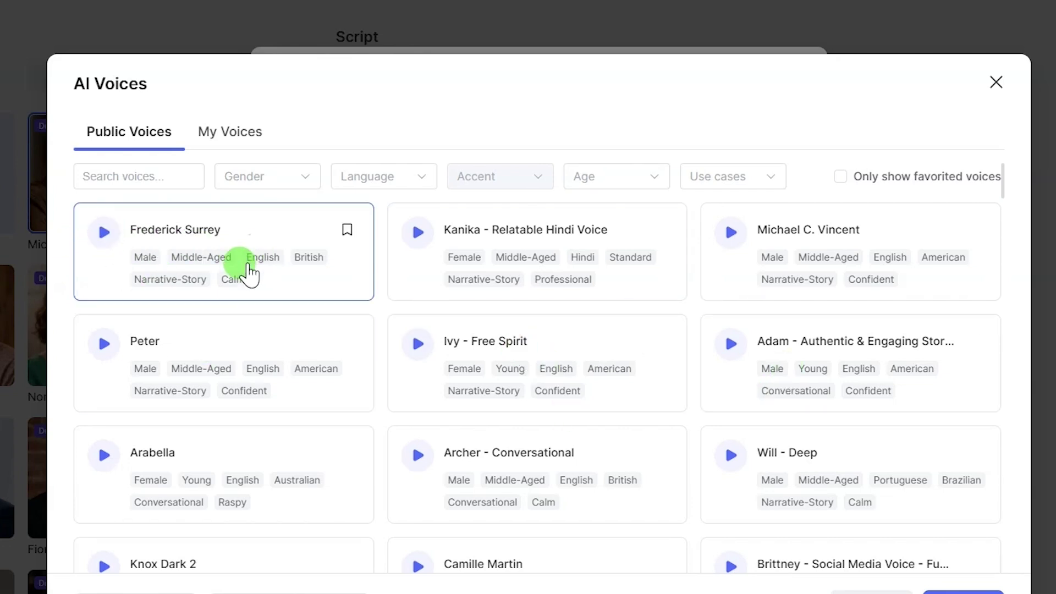
left_click(996, 82)
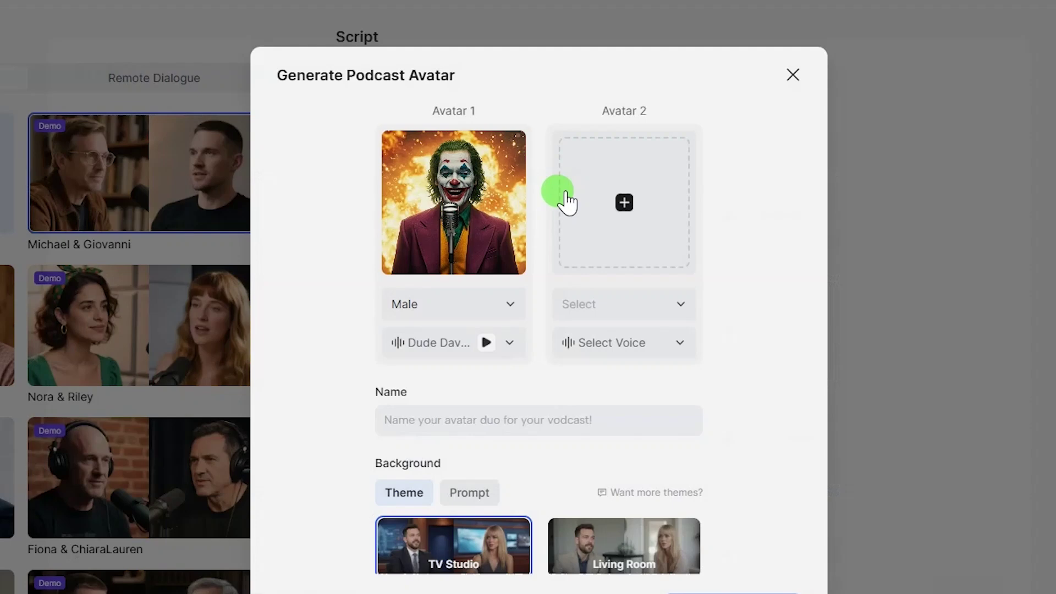
left_click(626, 201)
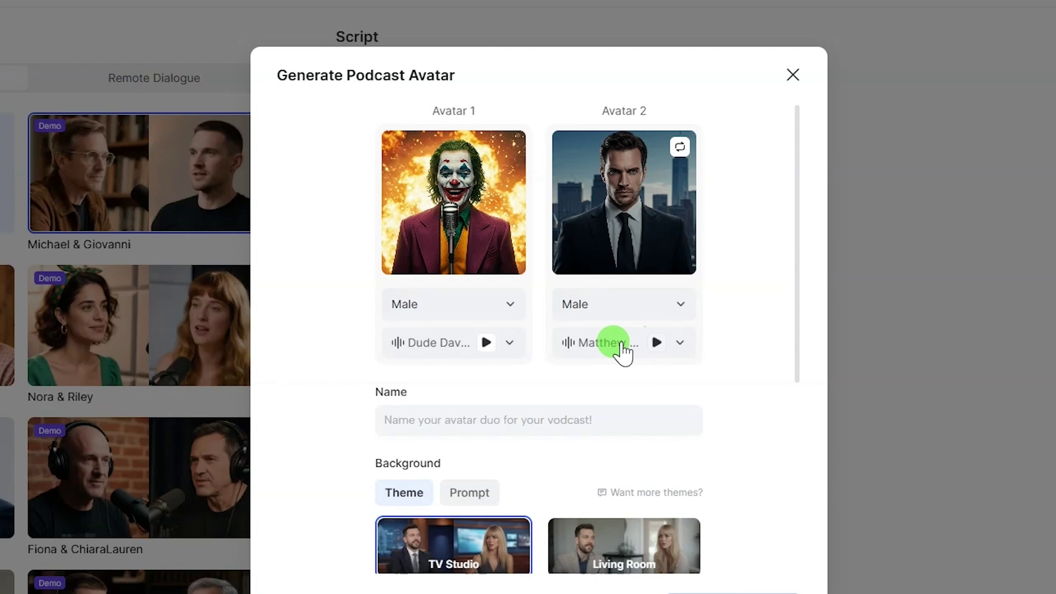
Name the new podcast avatar duo 'joker'
scroll(473, 403, "down", 2)
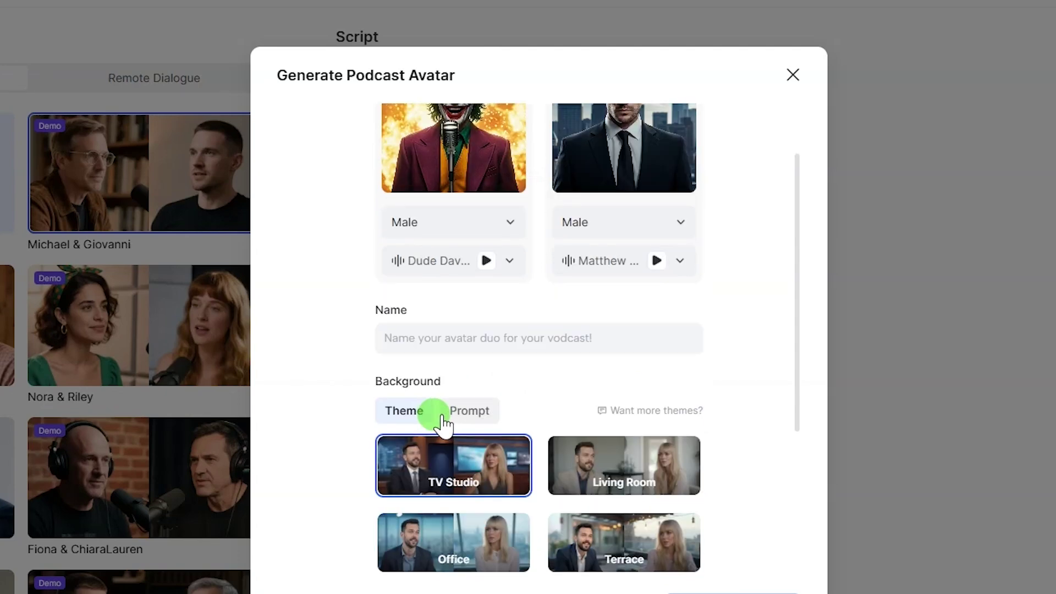
left_click(440, 342)
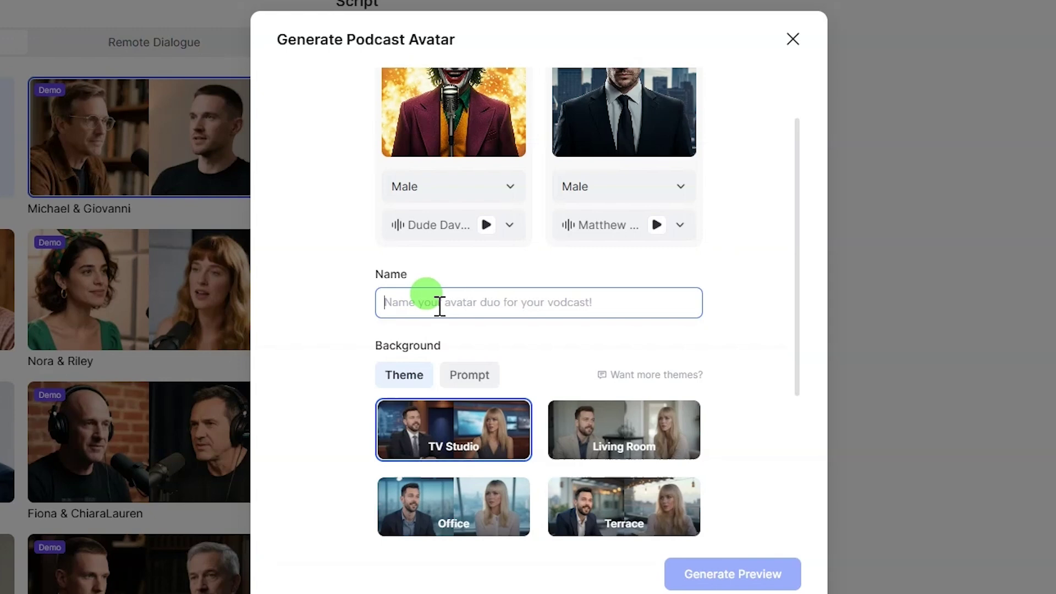
type("joker")
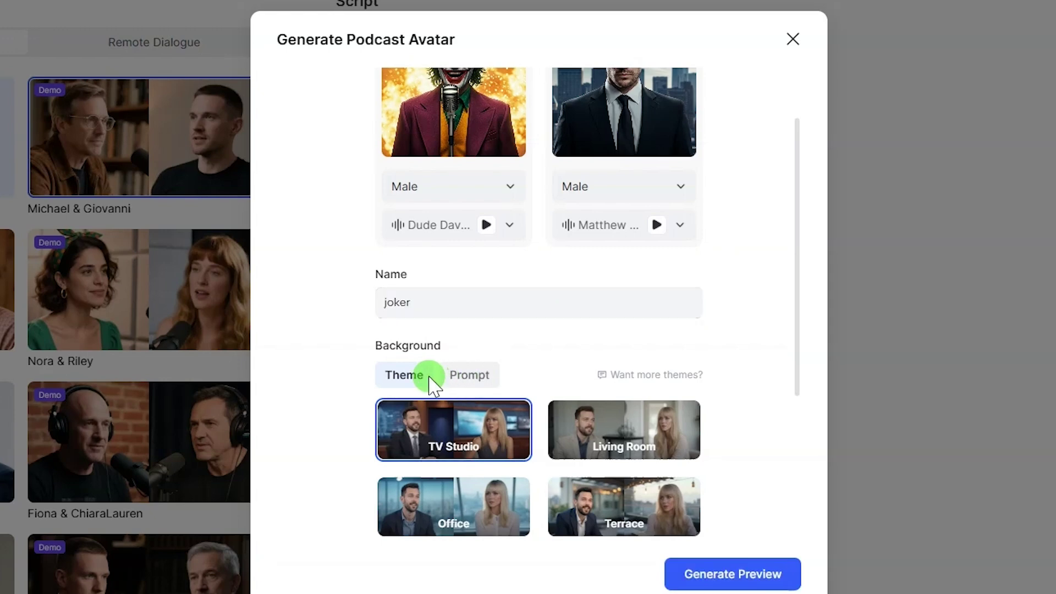
Keep the TV Studio background theme and generate the duo's preview
scroll(435, 330, "down", 2)
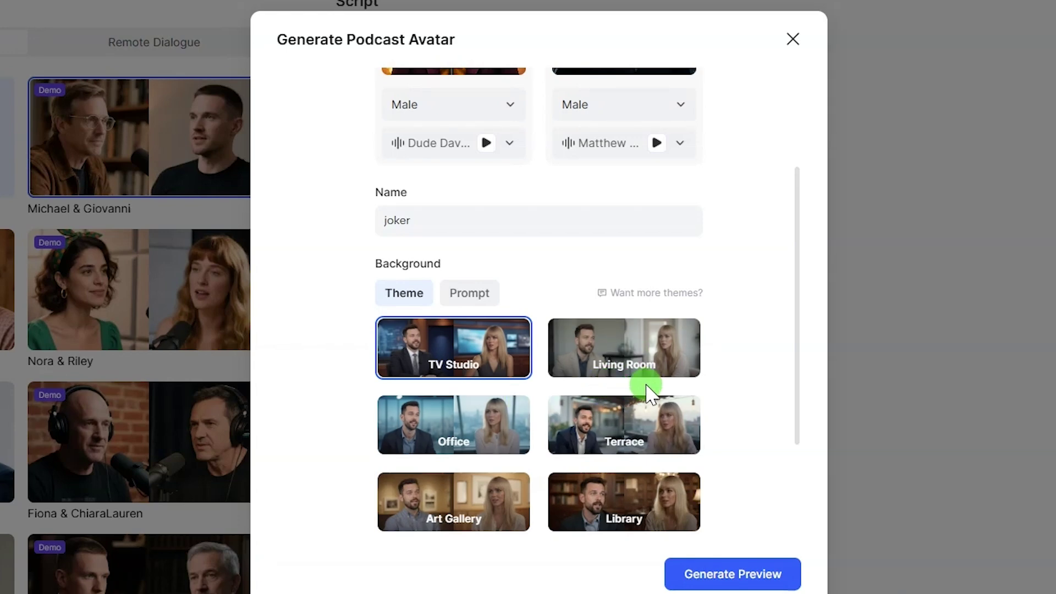
scroll(652, 394, "down", 2)
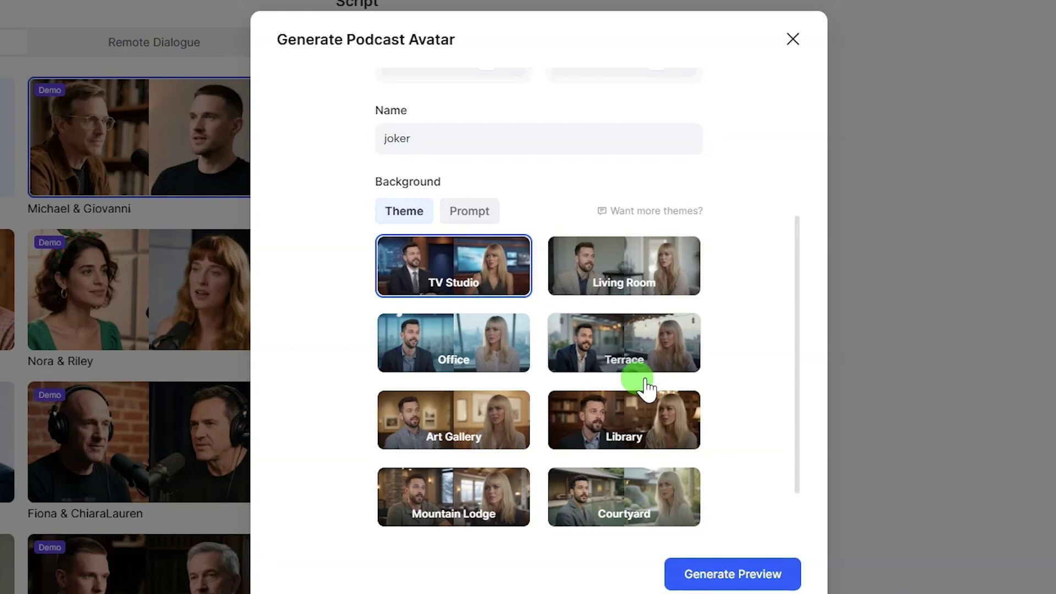
left_click(469, 211)
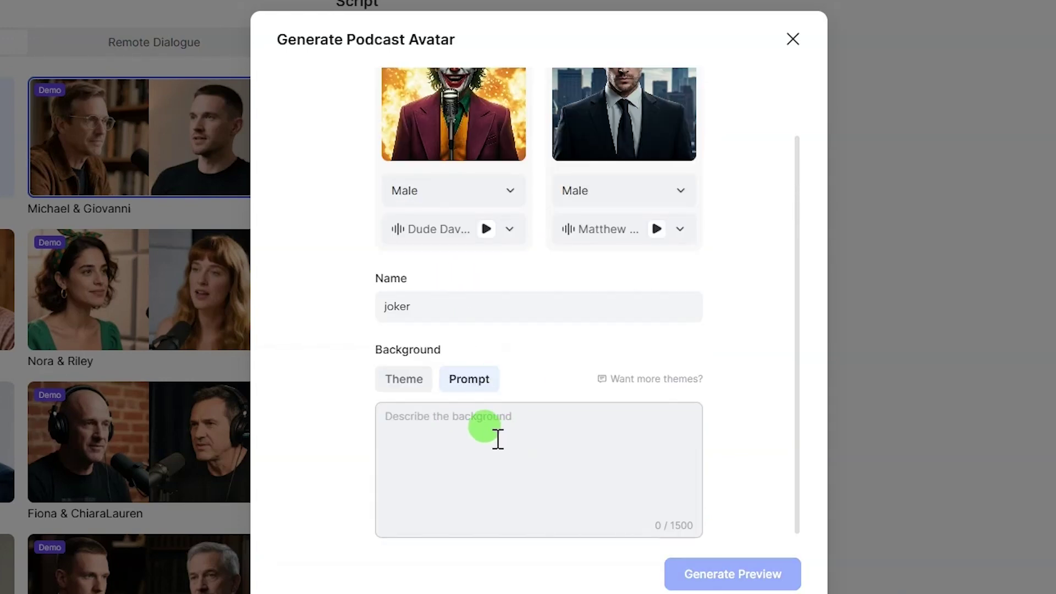
left_click(404, 379)
scroll(724, 457, "down", 1)
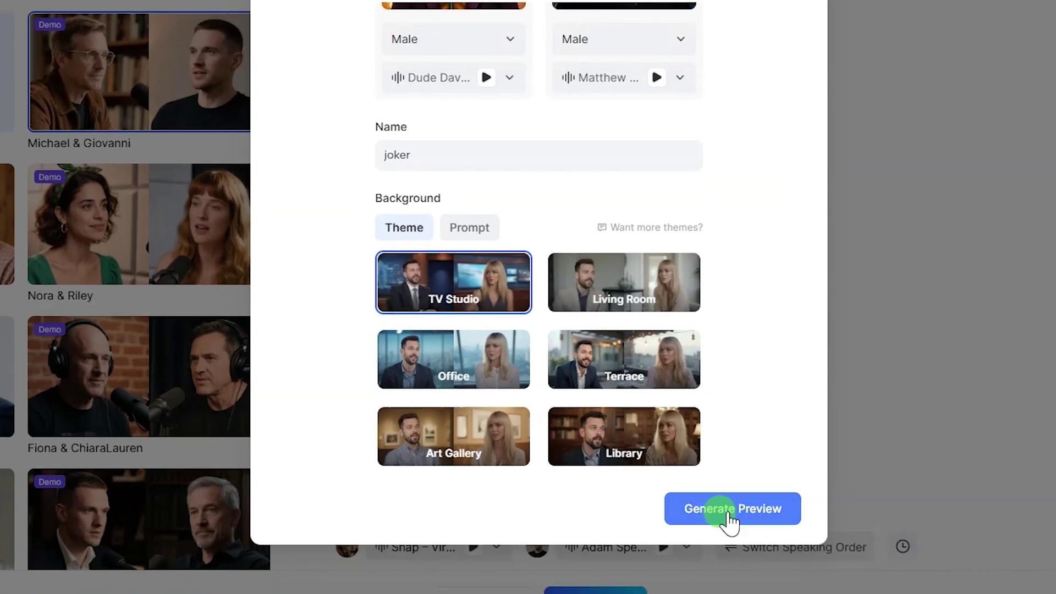
left_click(728, 512)
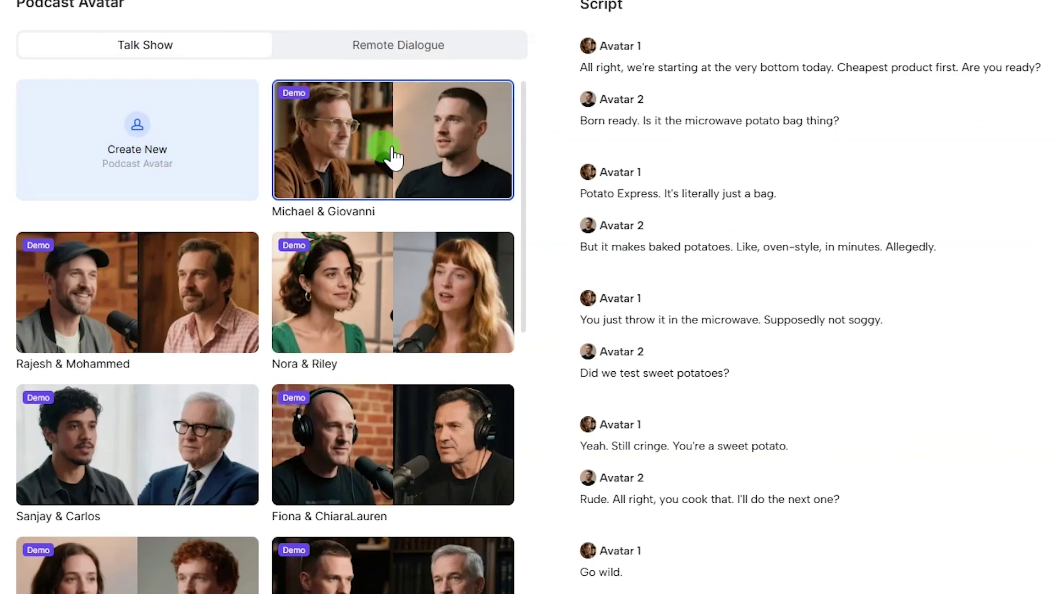
Select the Nora & Riley pair and browse both speakers' voices without changing them
left_click(393, 292)
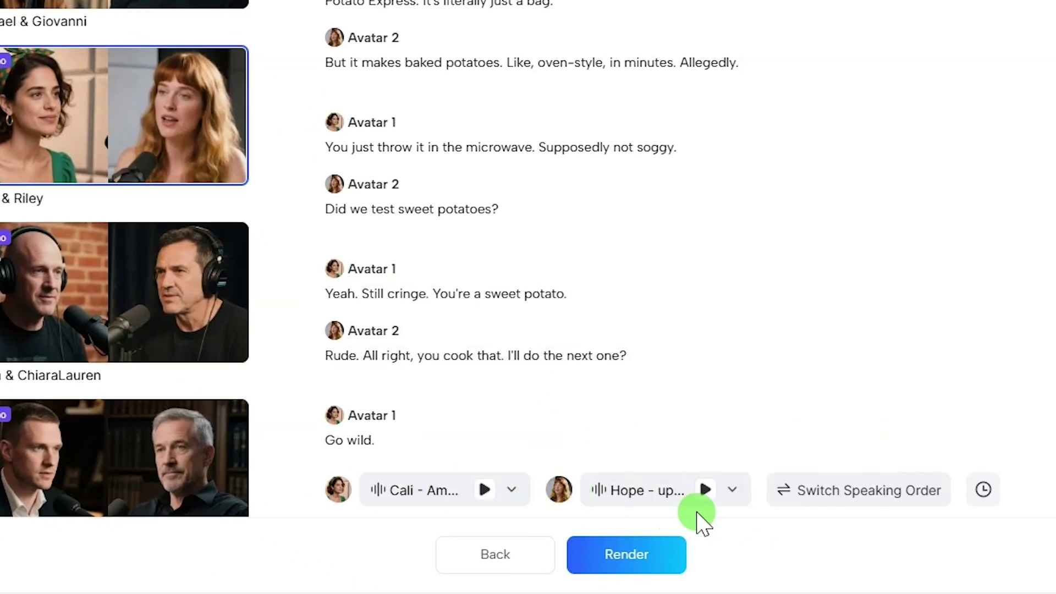
left_click(512, 490)
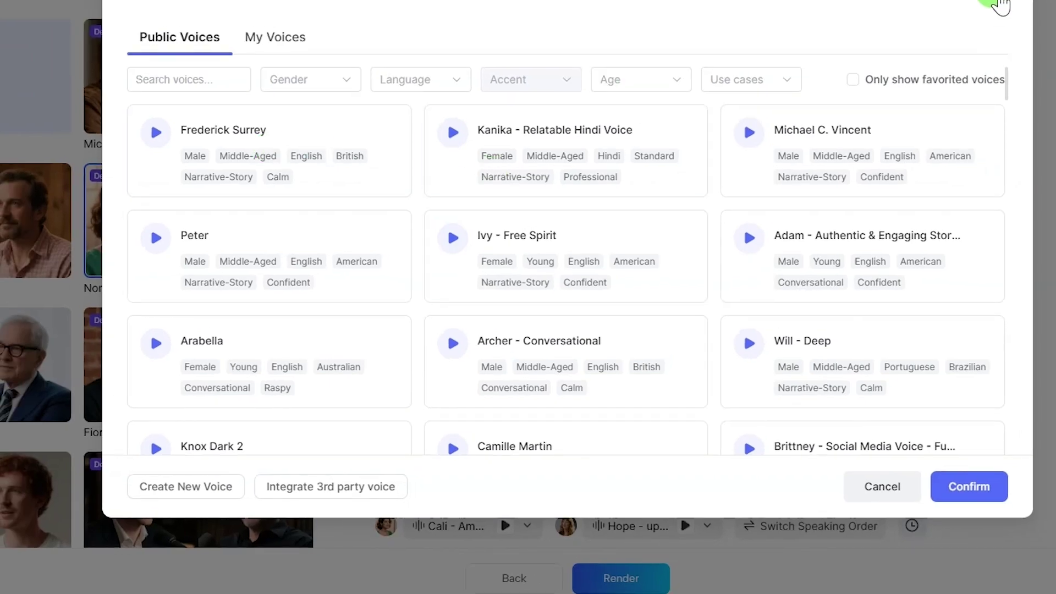
left_click(1000, 6)
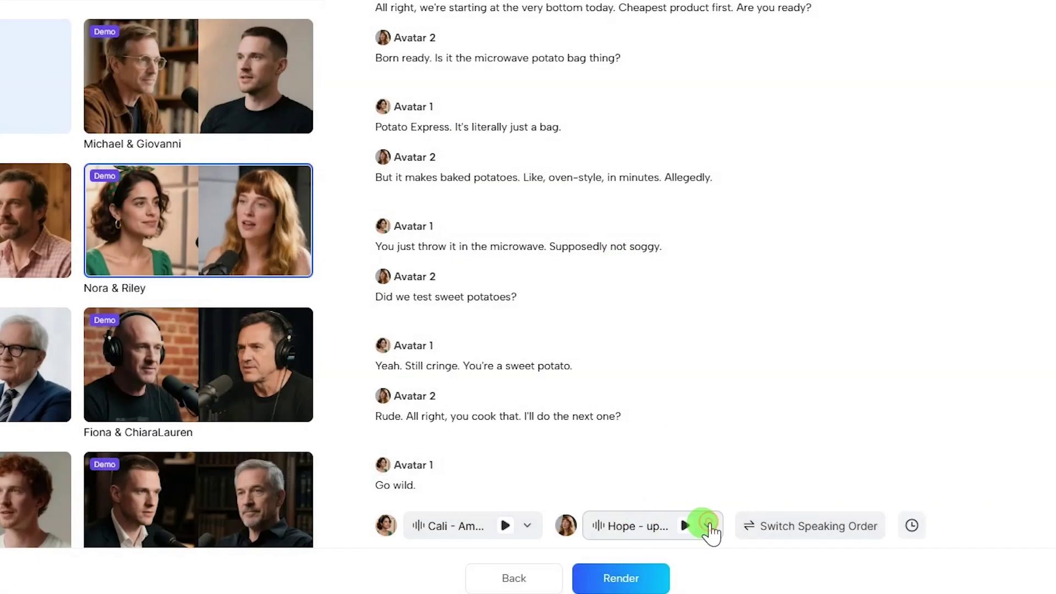
left_click(708, 524)
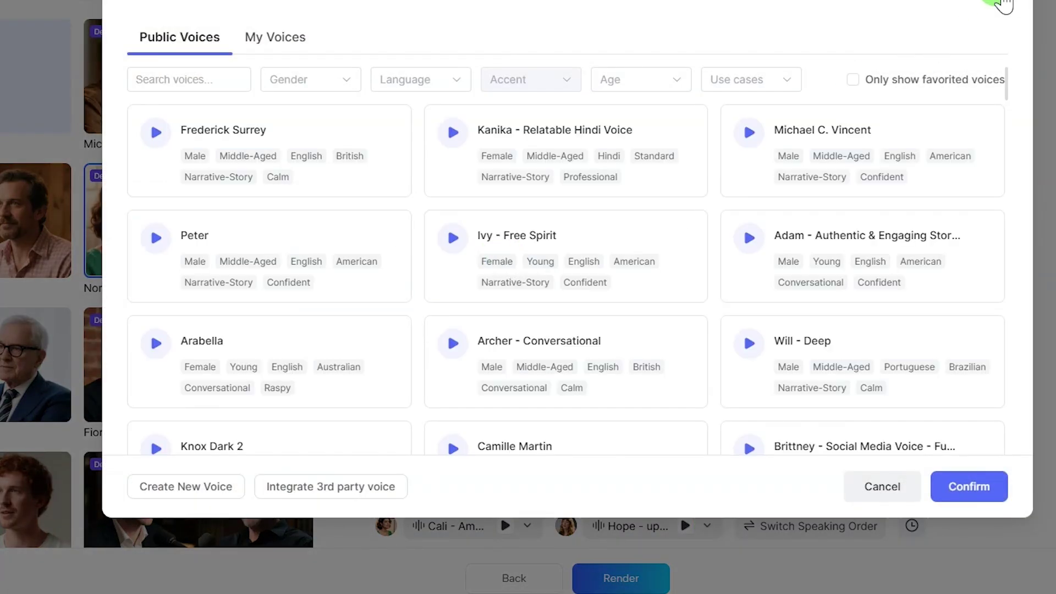
left_click(1002, 5)
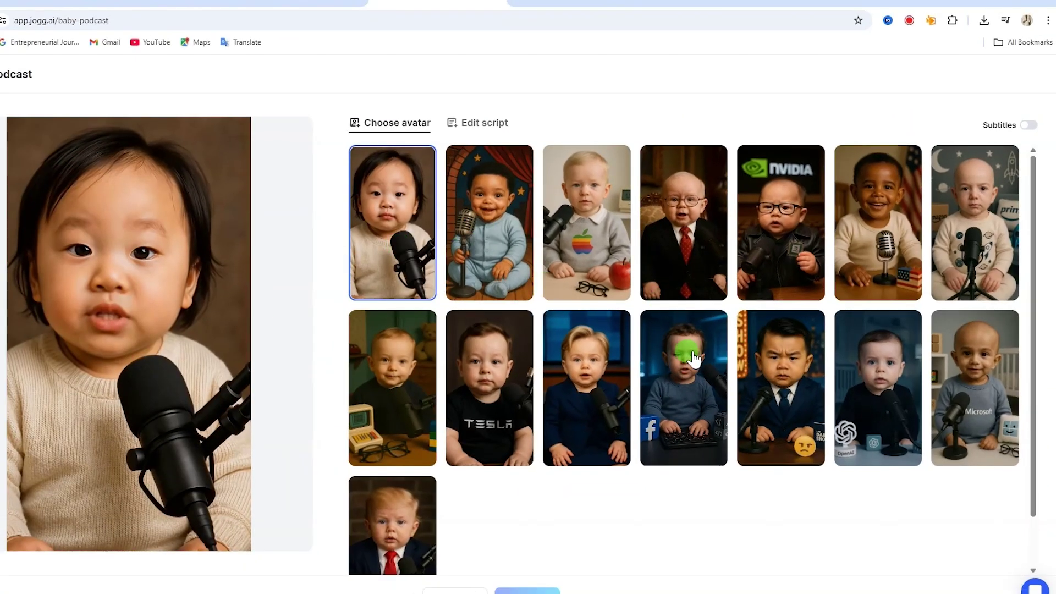
Preview several baby avatars, then select the bald baby with glasses, suit and red tie
scroll(550, 374, "down", 1)
left_click(403, 407)
scroll(570, 273, "up", 1)
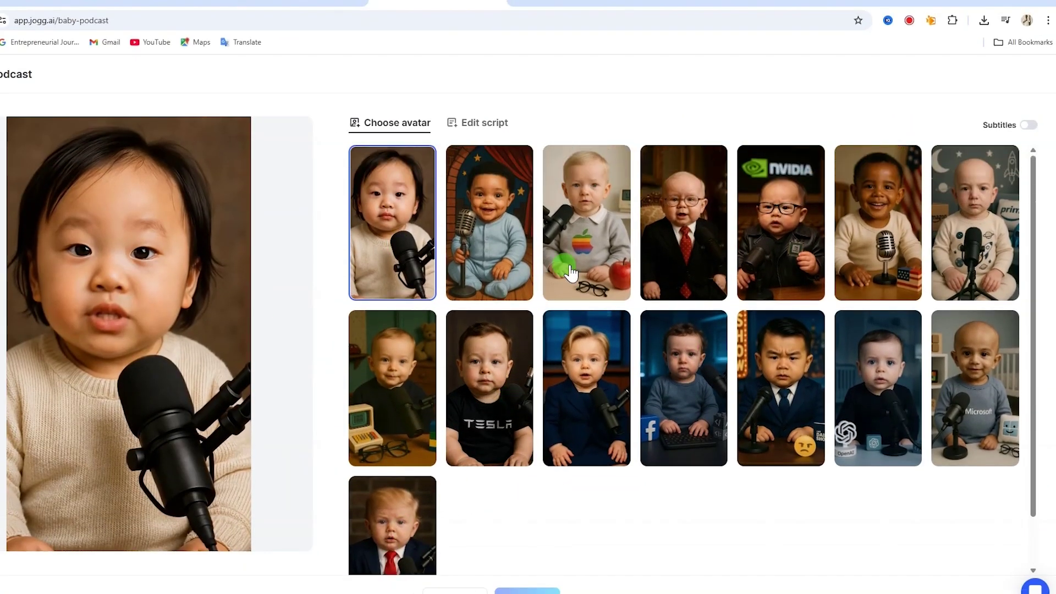
left_click(585, 242)
left_click(392, 523)
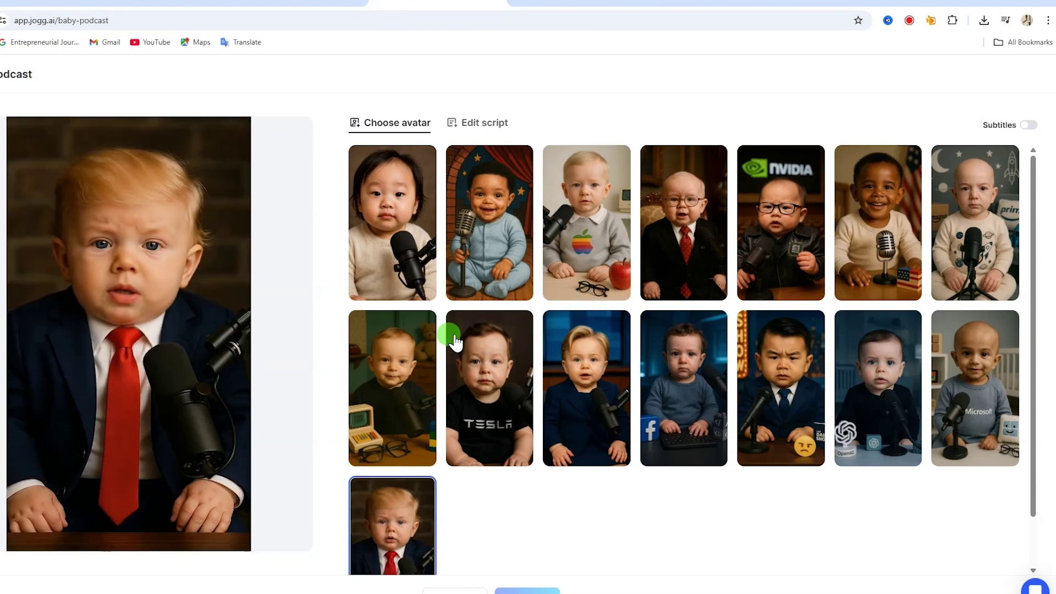
left_click(684, 234)
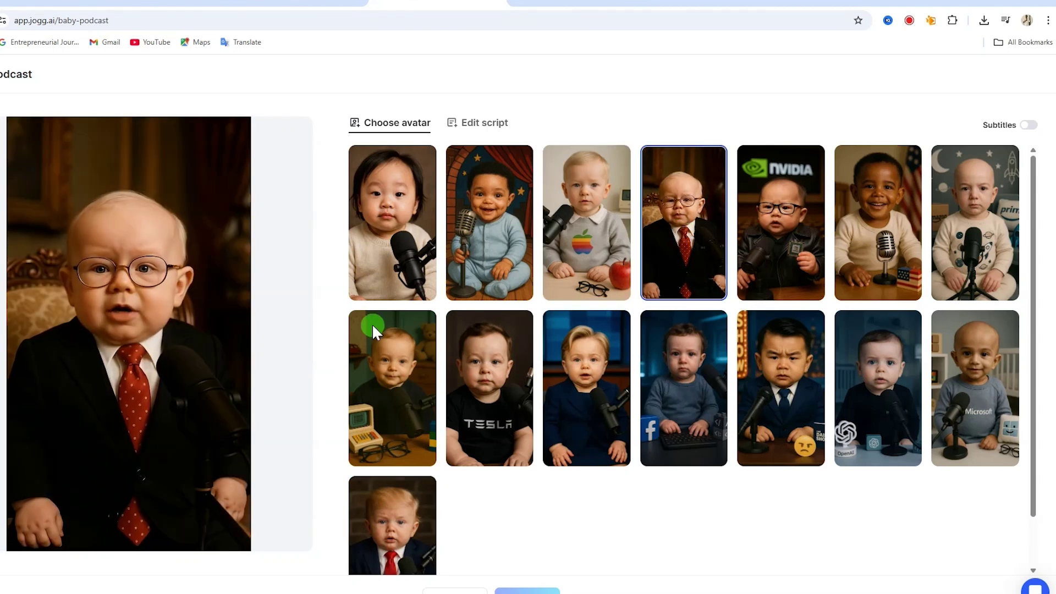
left_click(678, 226)
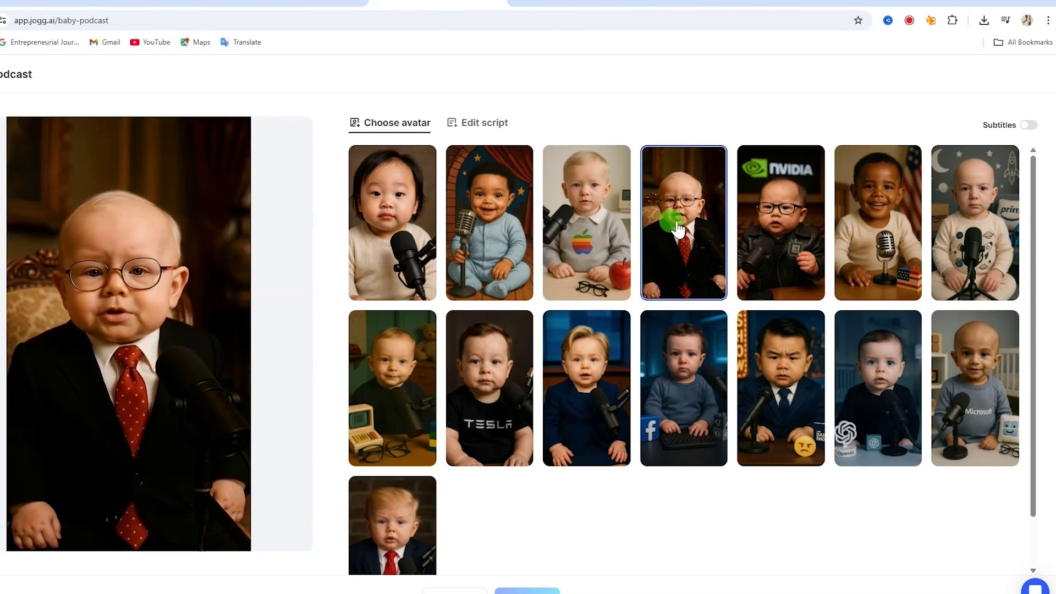
scroll(876, 200, "down", 1)
scroll(876, 200, "up", 1)
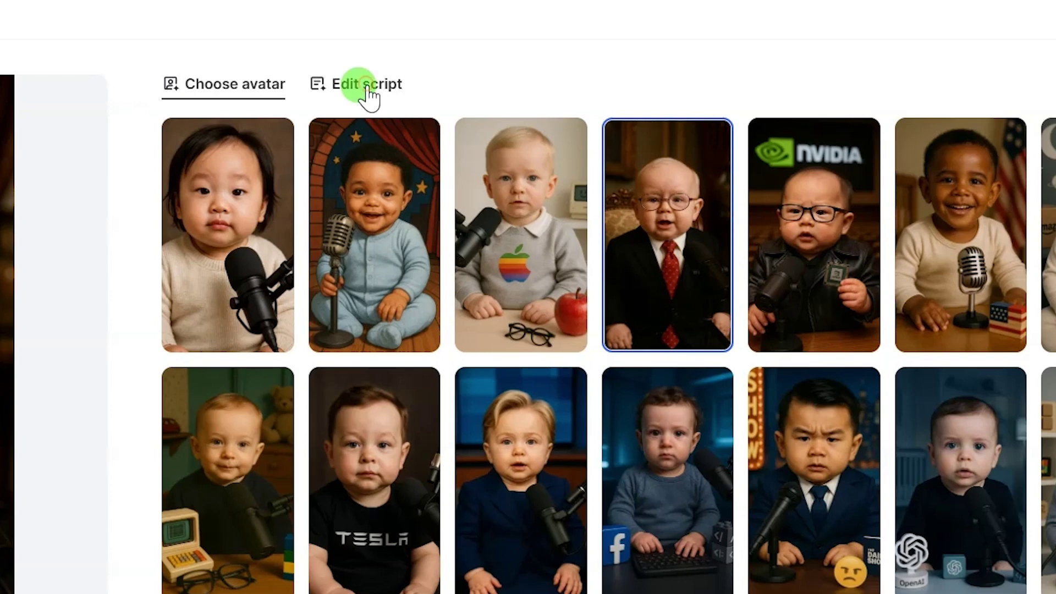
Fill the baby script with an AI-written passage on brain memory and open the render dialog
left_click(366, 91)
left_click(321, 181)
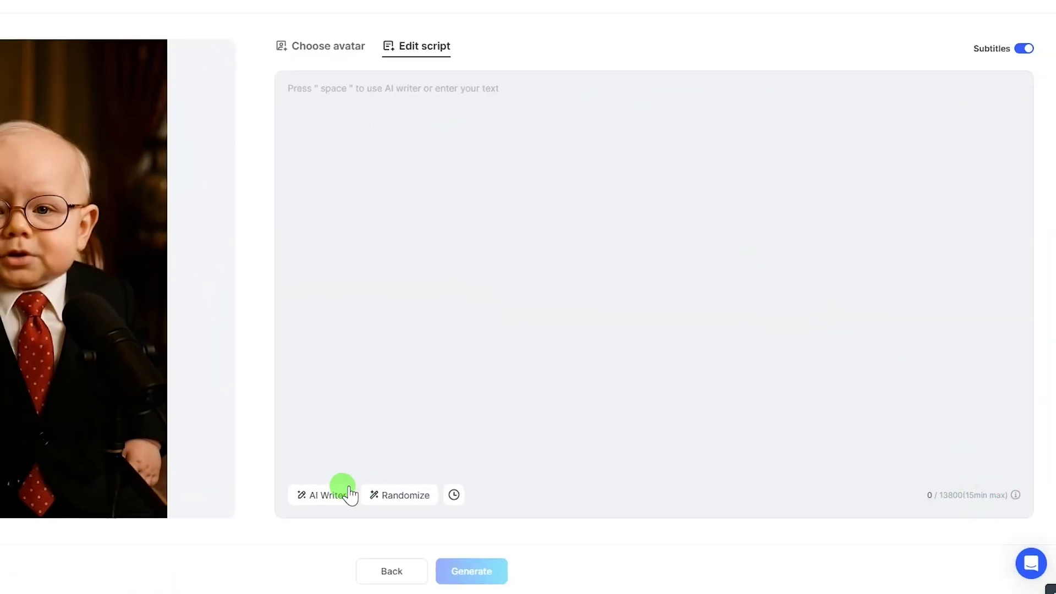
left_click(325, 495)
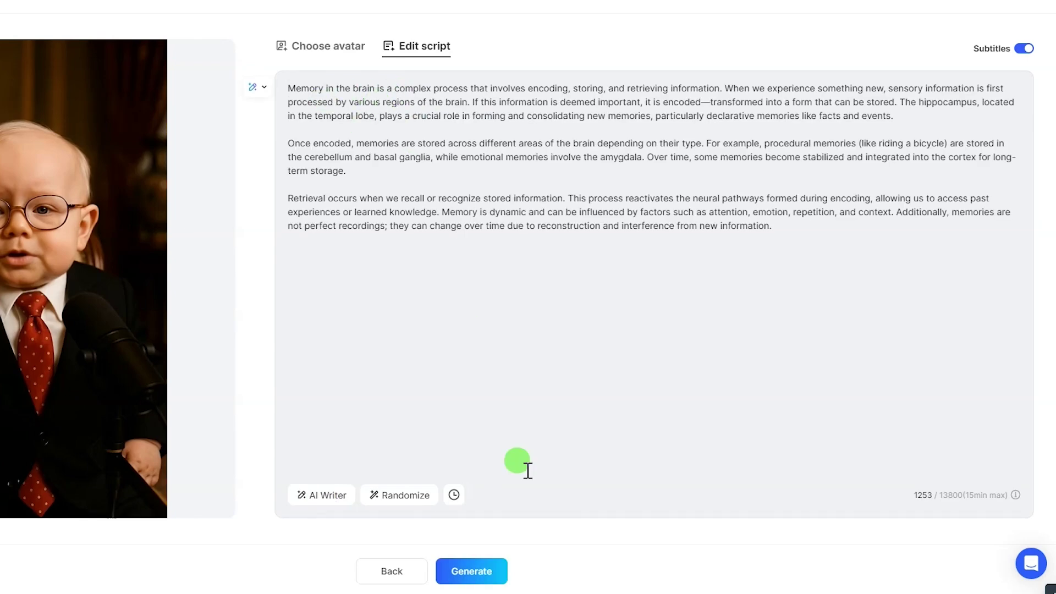
left_click(472, 568)
left_click(385, 254)
Rename the video to 'brain' and render it as an MP4
left_click_drag(405, 249, 346, 253)
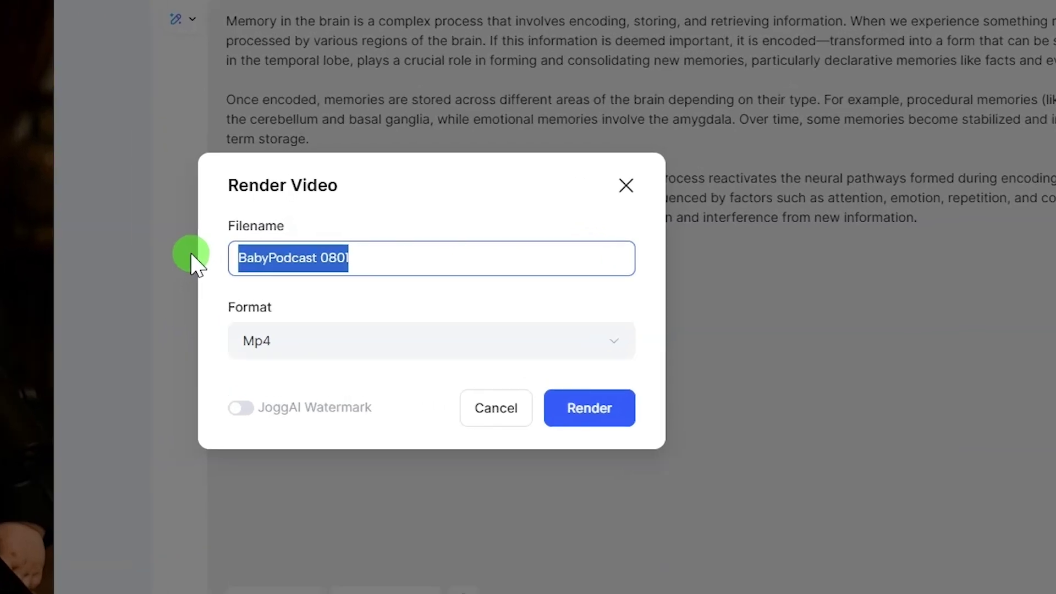
type("brain")
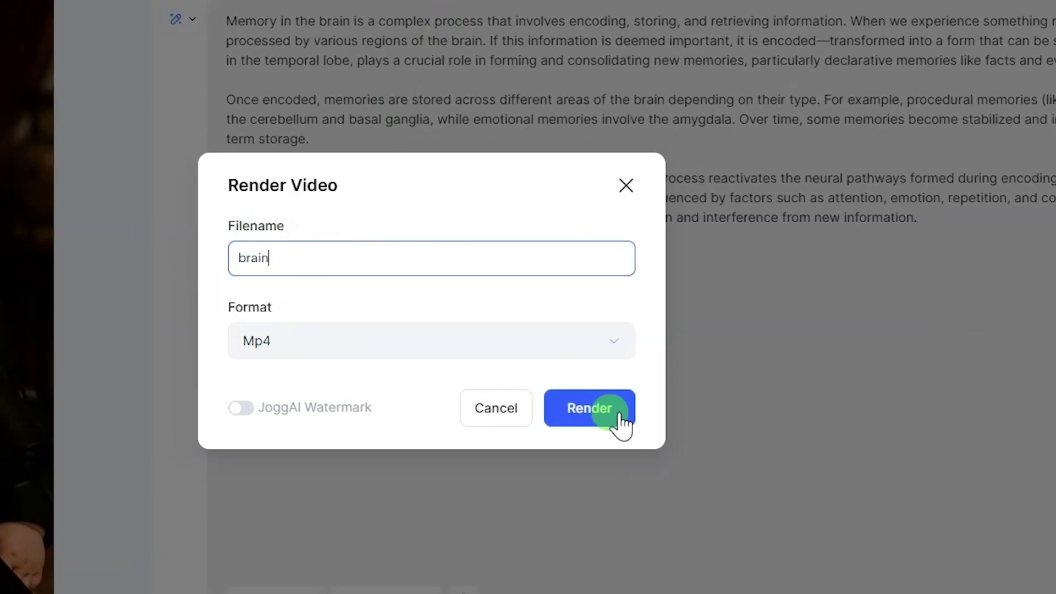
left_click(586, 424)
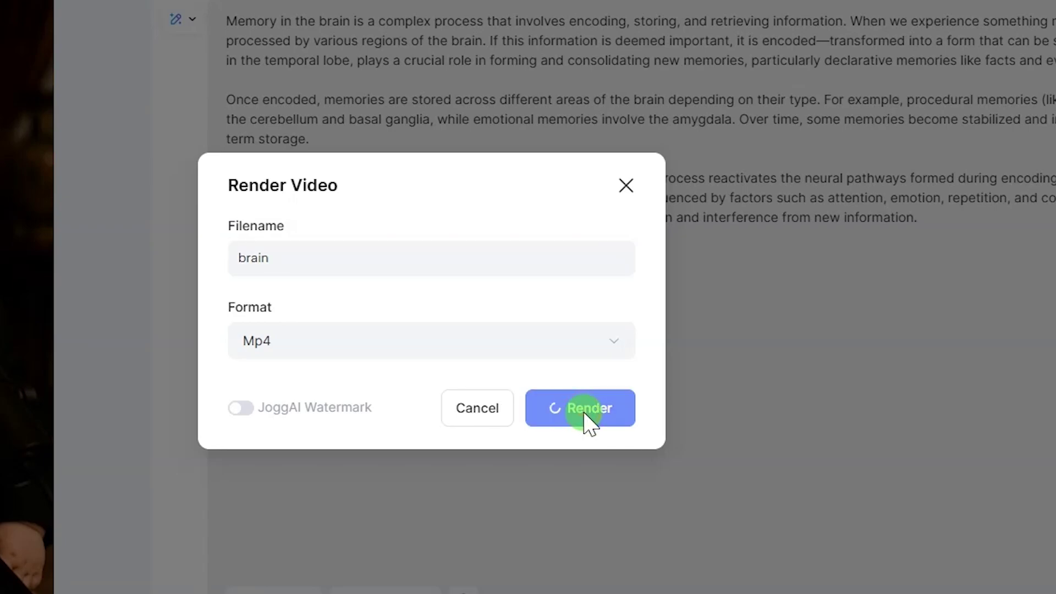